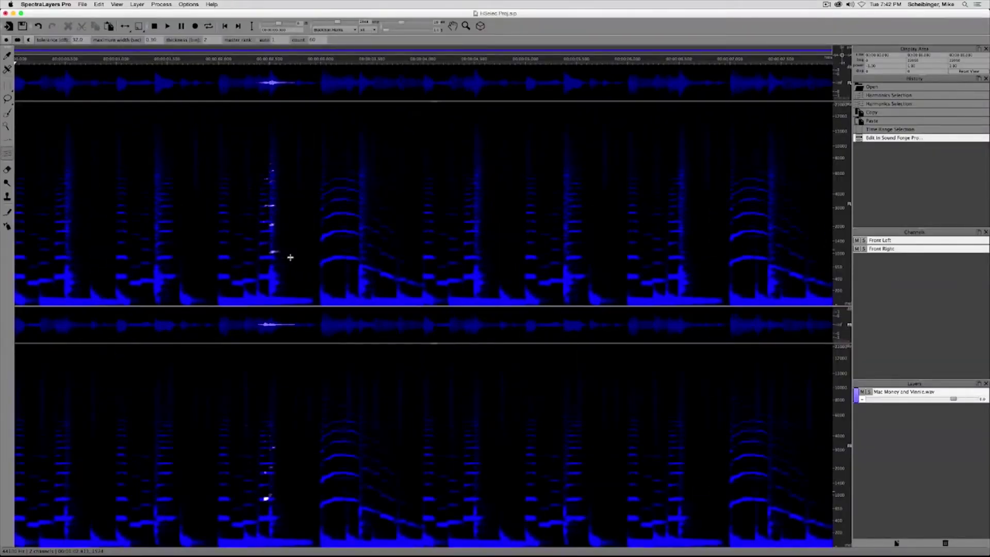
# Step: Select the arched note at about 3 seconds and its descending tail, including their overtones, with Harmonics Selection
pyautogui.moveTo(320, 264)
pyautogui.mouseDown()
pyautogui.moveTo(344, 256)
pyautogui.moveTo(320, 263)
pyautogui.mouseUp()
pyautogui.moveTo(380, 273); pyautogui.dragTo(407, 281)
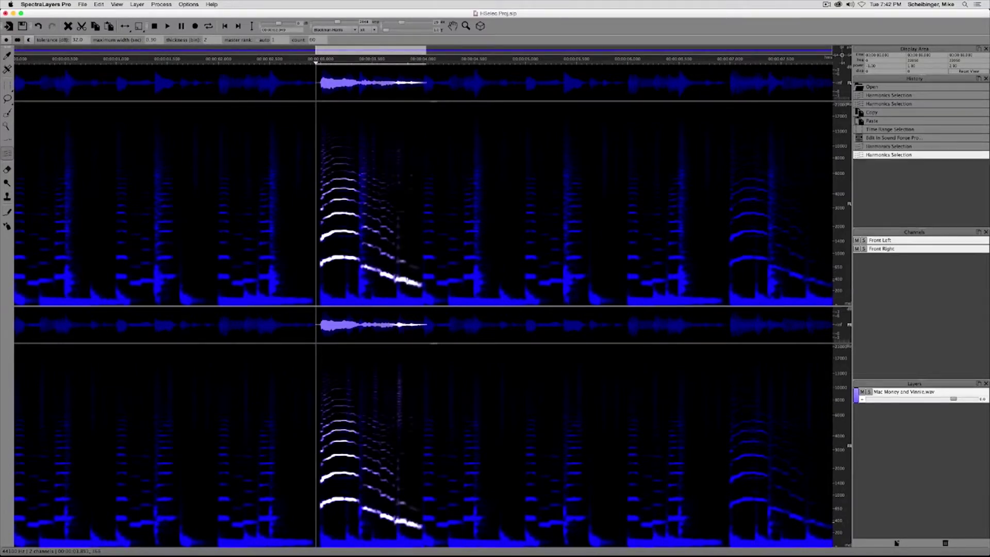
pyautogui.moveTo(296, 236); pyautogui.dragTo(280, 236)
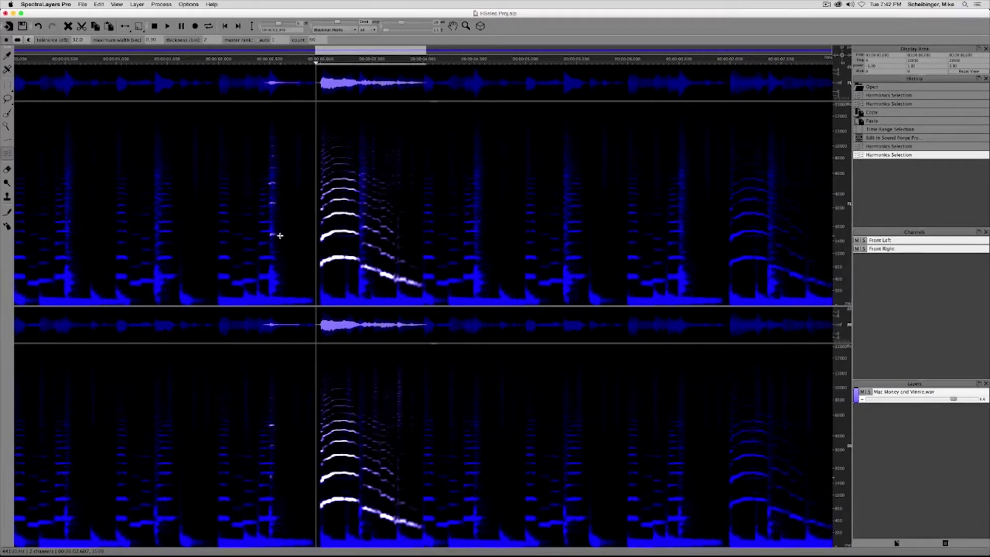
# Step: Copy the selected harmonics into a new layer and mute the original audio layer
pyautogui.press('super+c')
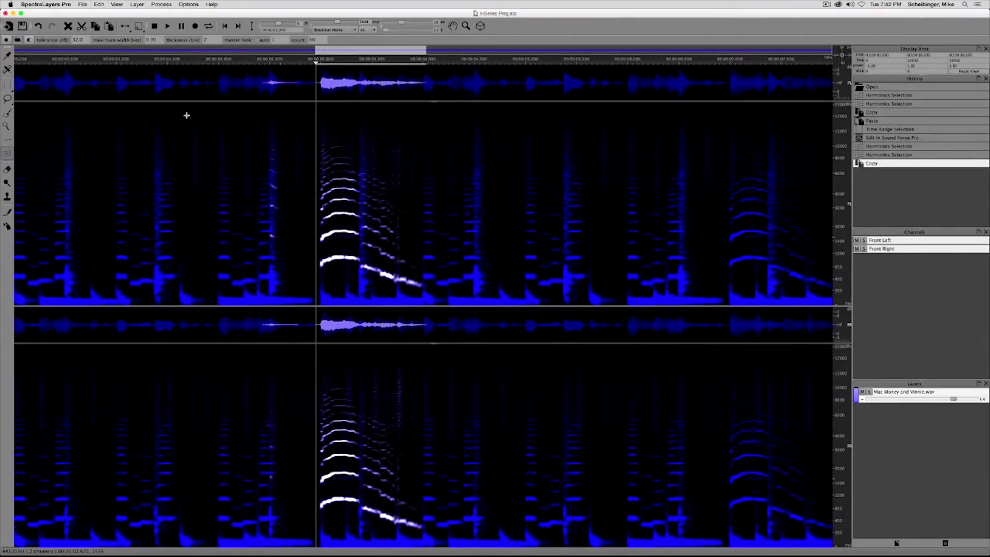
pyautogui.click(137, 5)
pyautogui.click(147, 16)
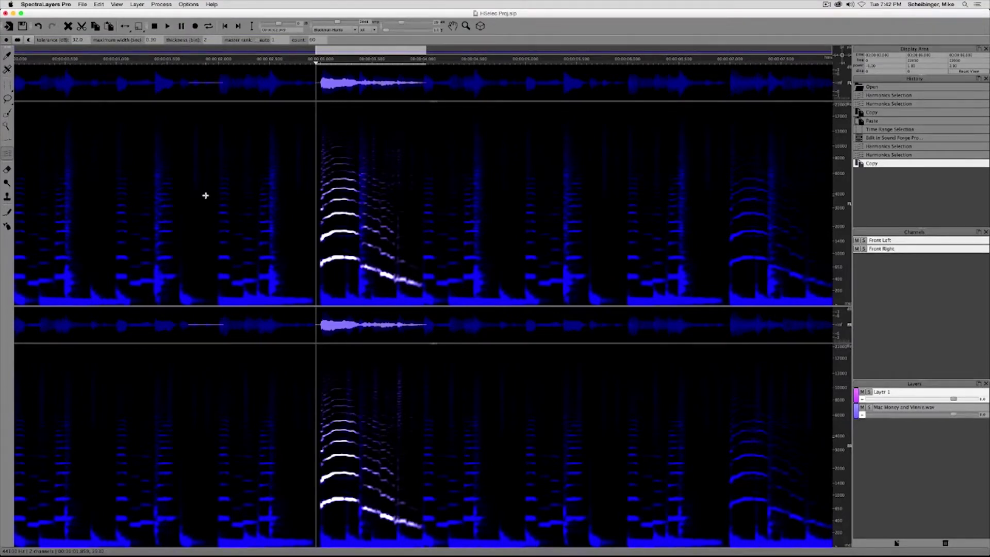
pyautogui.press('super+v')
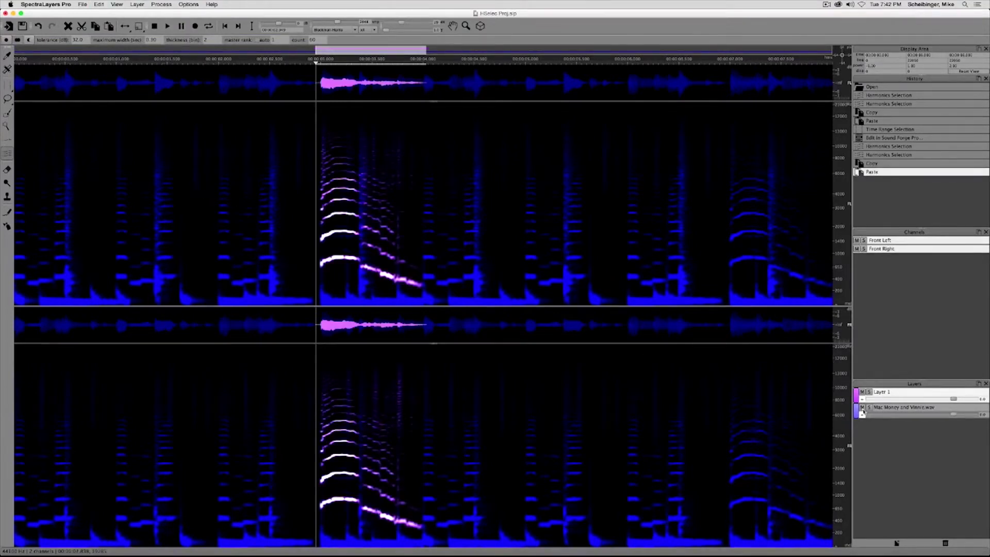
pyautogui.click(861, 407)
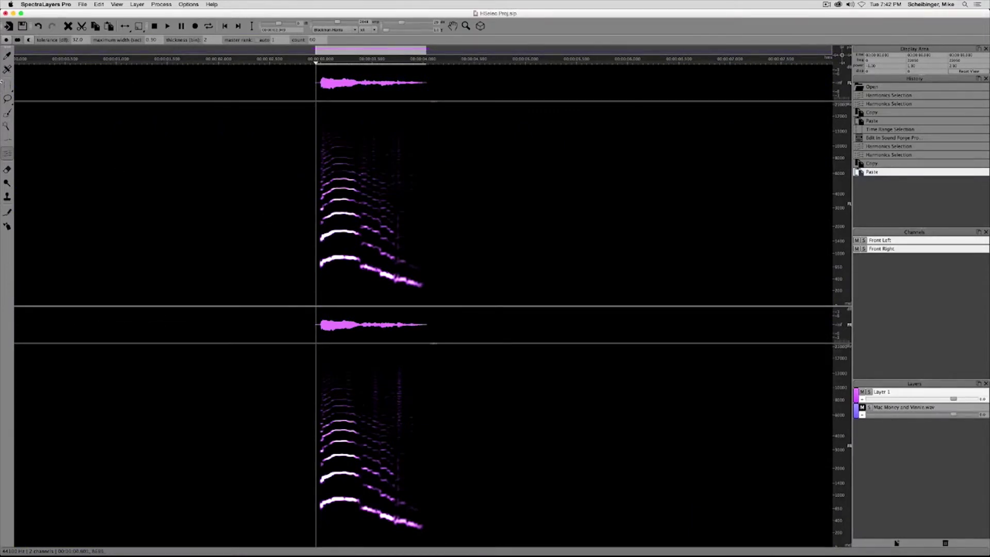
# Step: Select a time range about 2.9 s long, from just before the isolated note to well past its tail
pyautogui.click(10, 88)
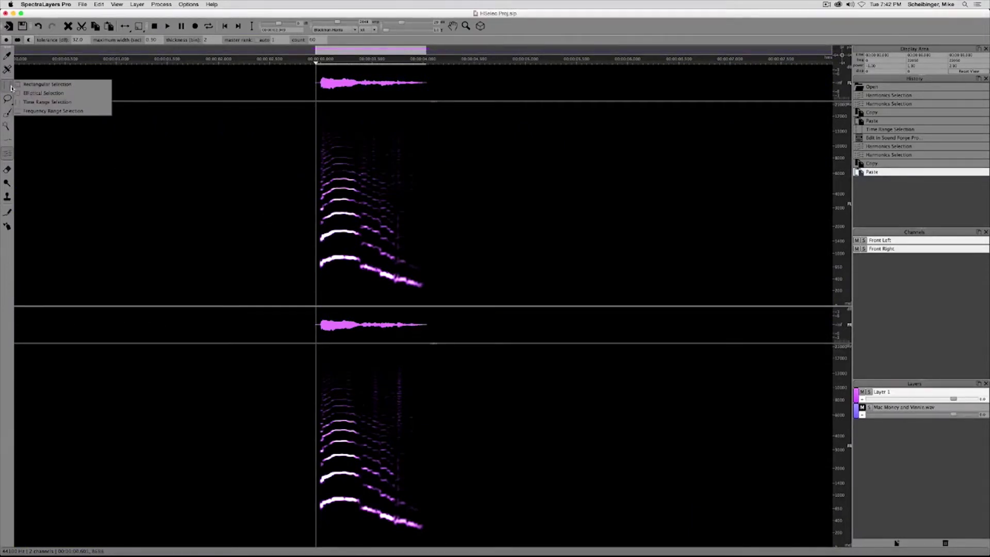
pyautogui.click(37, 102)
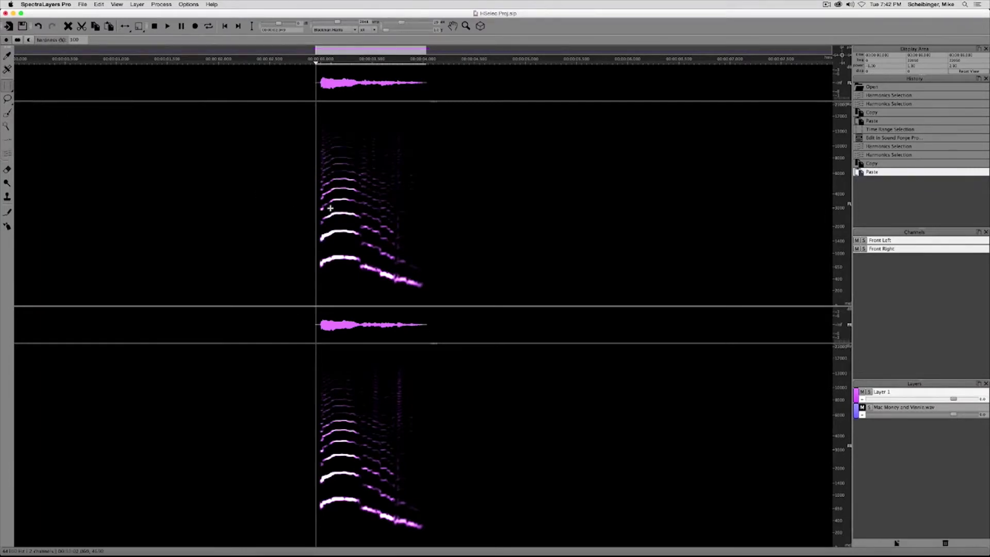
pyautogui.click(305, 198)
pyautogui.moveTo(305, 198); pyautogui.dragTo(596, 269)
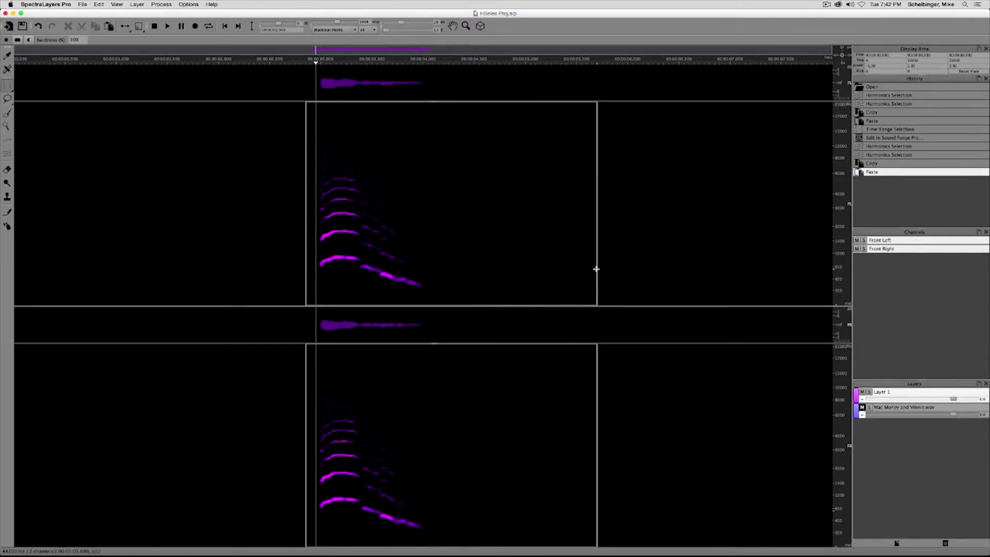
pyautogui.moveTo(596, 268); pyautogui.dragTo(595, 269)
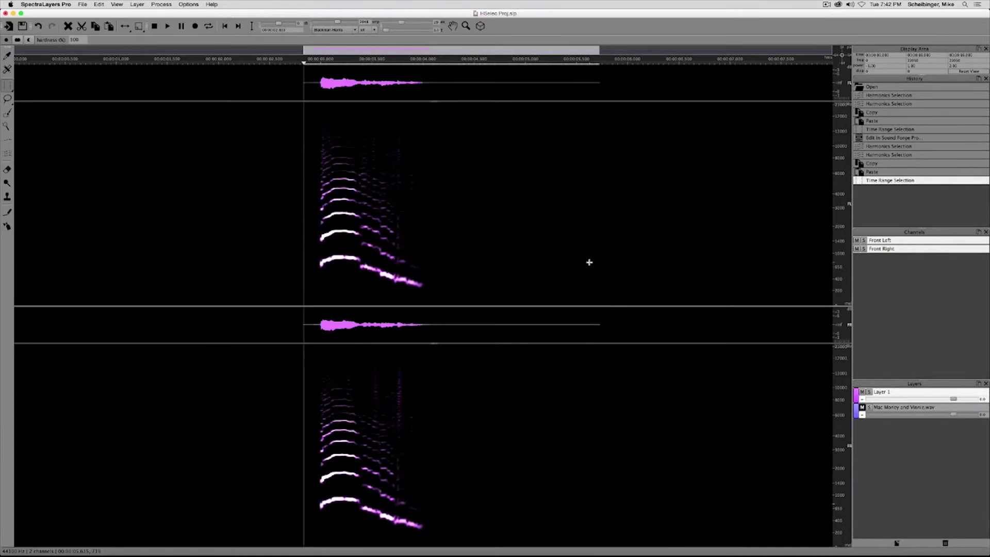
# Step: Open the selected range in Sound Forge Pro for editing and play the start of the isolated note
pyautogui.click(158, 5)
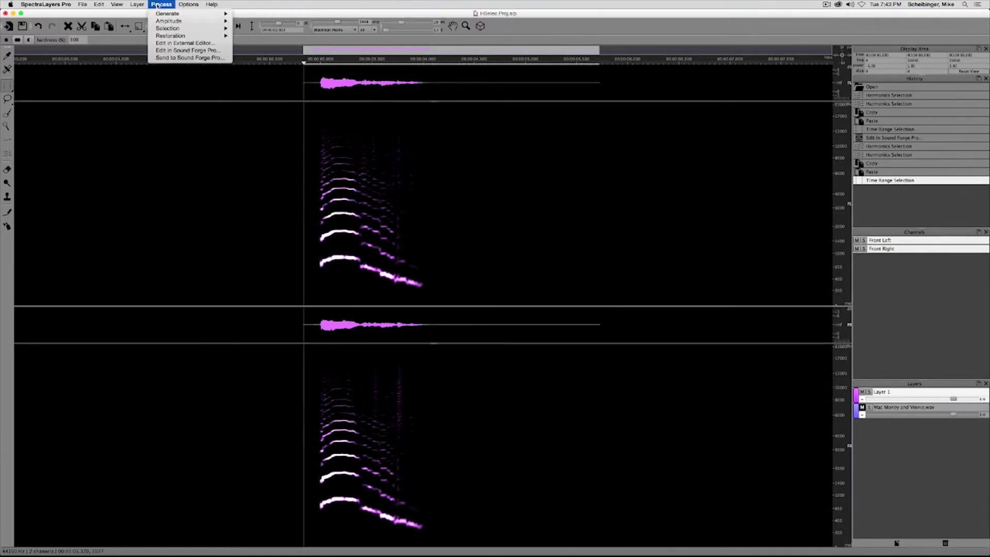
pyautogui.click(176, 50)
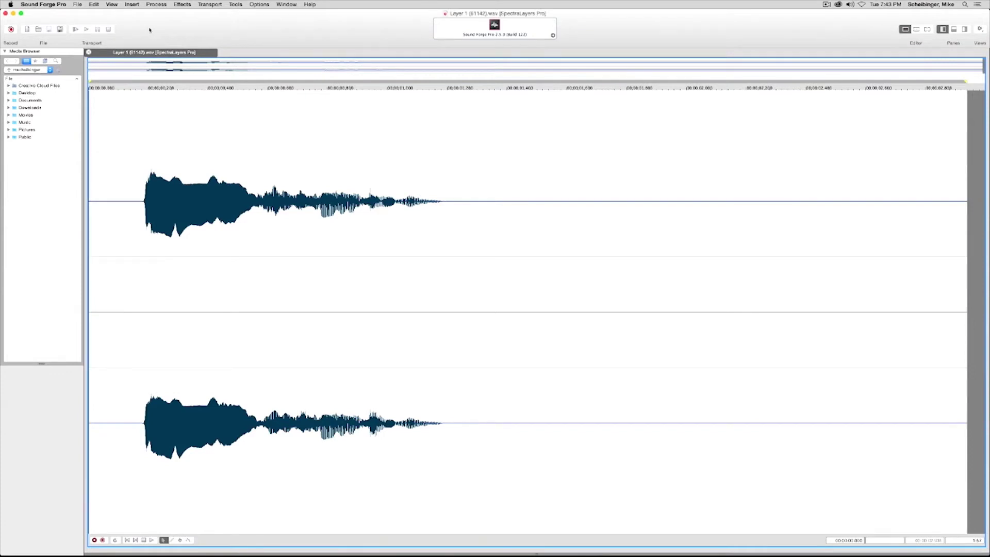
pyautogui.press('space')
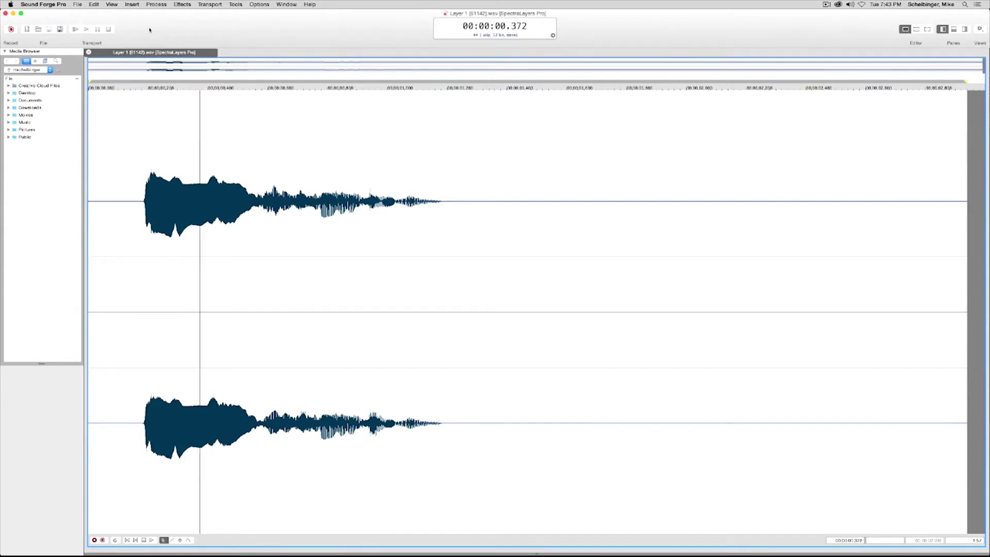
pyautogui.click(108, 30)
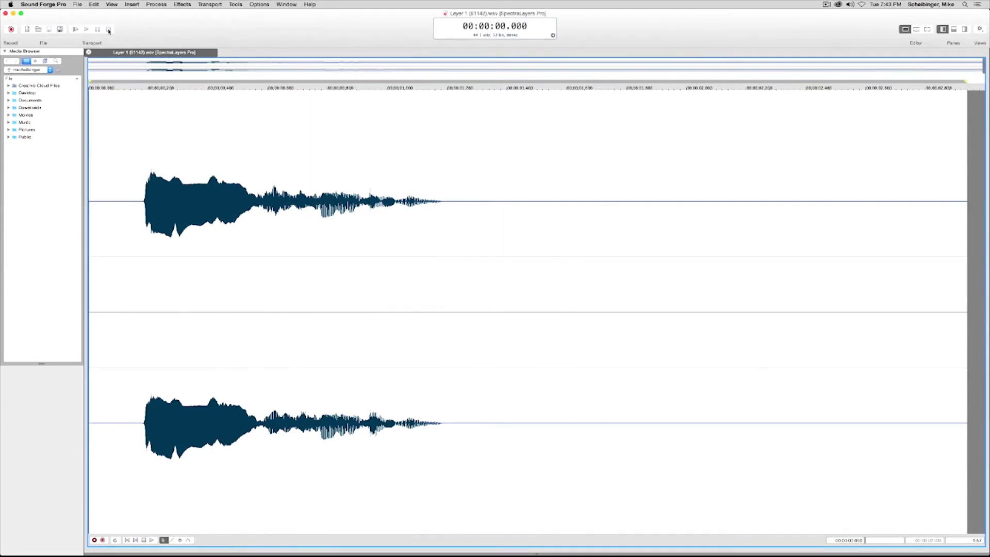
# Step: Preview and apply Mastering Reverb to the note, with Mix at 100% and Room Size at 100
pyautogui.click(180, 5)
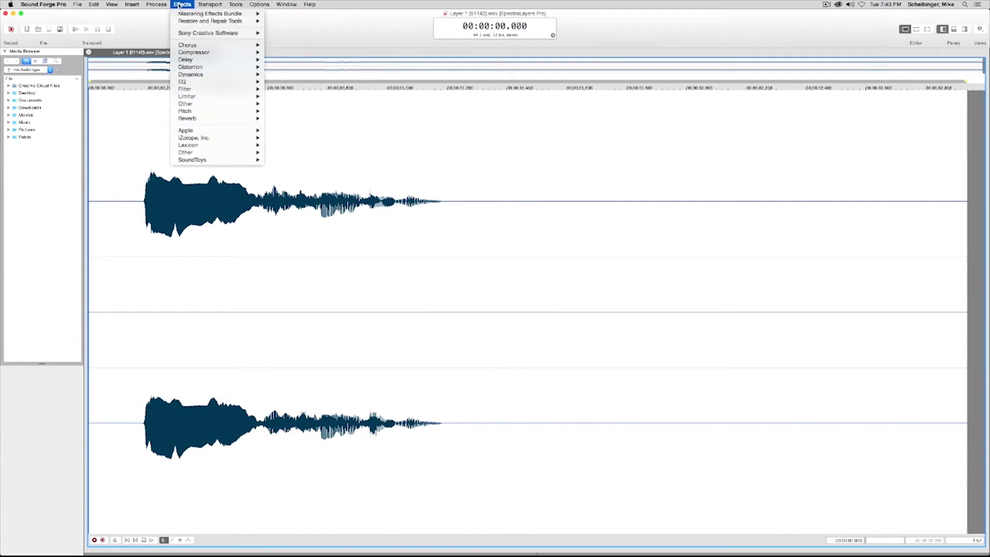
pyautogui.moveTo(184, 14)
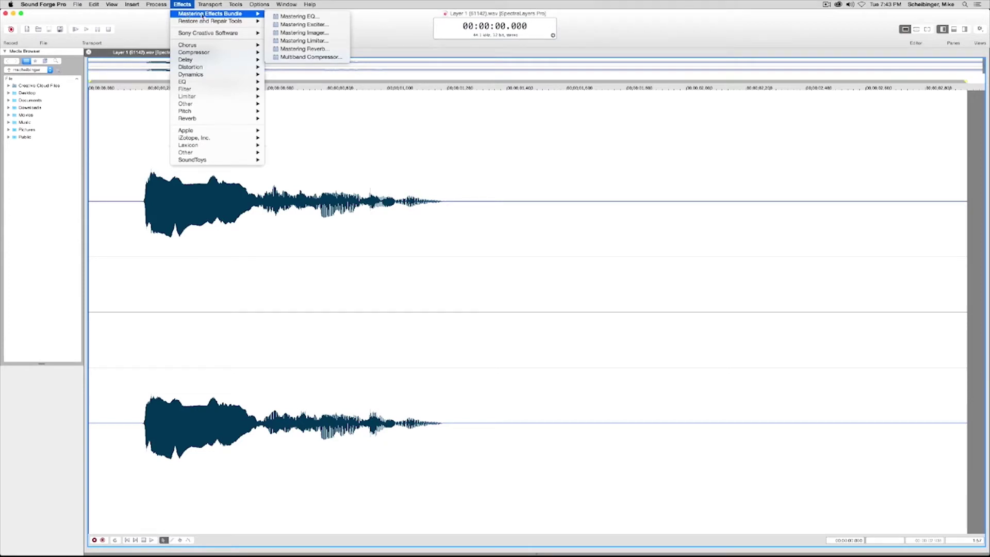
pyautogui.click(304, 49)
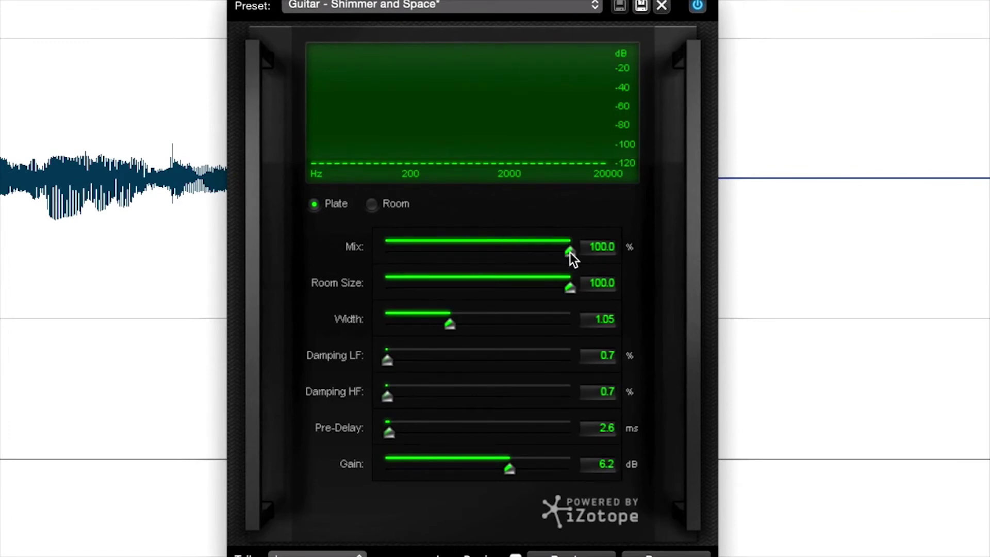
pyautogui.moveTo(570, 252)
pyautogui.mouseDown()
pyautogui.moveTo(475, 253)
pyautogui.moveTo(576, 259)
pyautogui.mouseUp()
pyautogui.moveTo(571, 289)
pyautogui.mouseDown()
pyautogui.moveTo(474, 287)
pyautogui.moveTo(574, 289)
pyautogui.mouseUp()
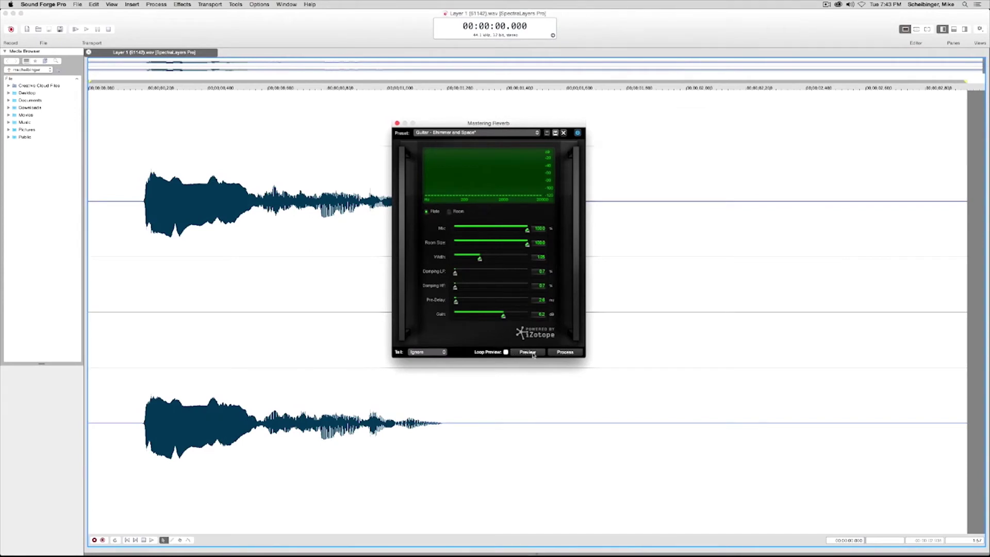
pyautogui.click(531, 354)
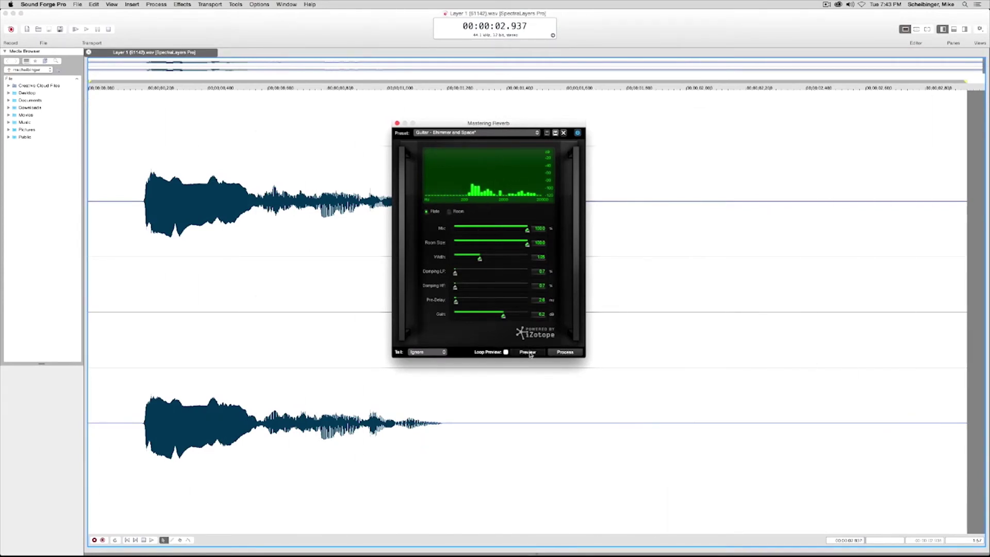
pyautogui.click(565, 353)
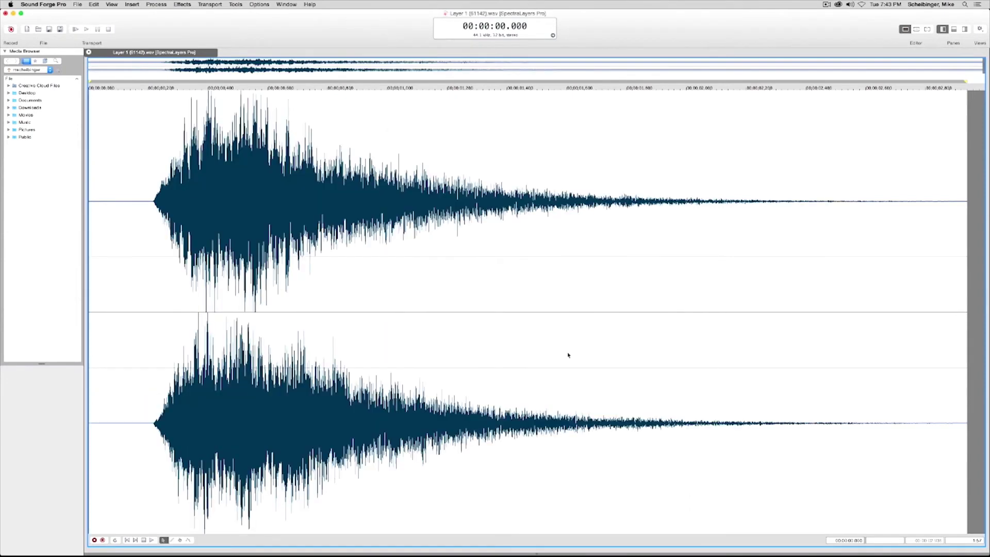
# Step: Save the reverb-processed file and quit Sound Forge Pro
pyautogui.click(78, 5)
pyautogui.click(85, 38)
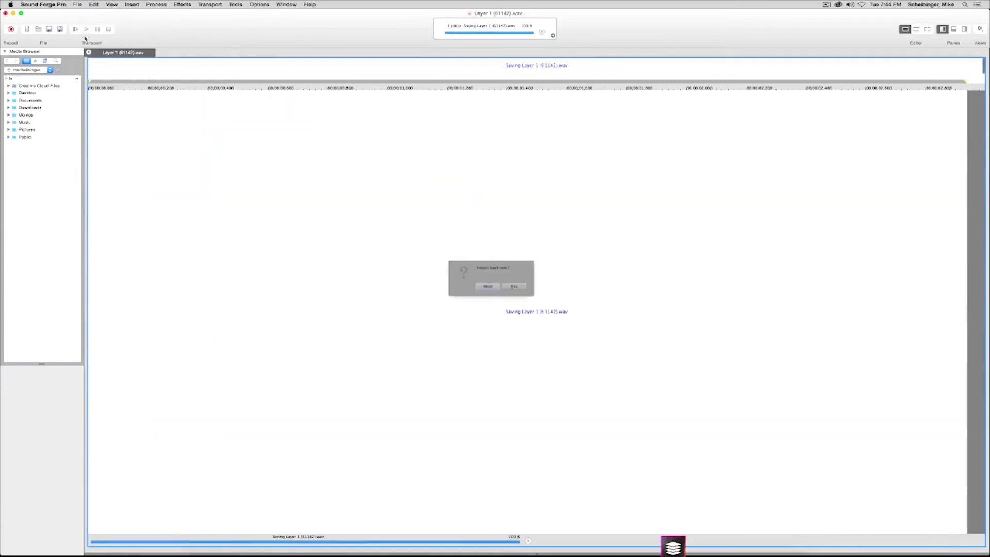
pyautogui.click(43, 4)
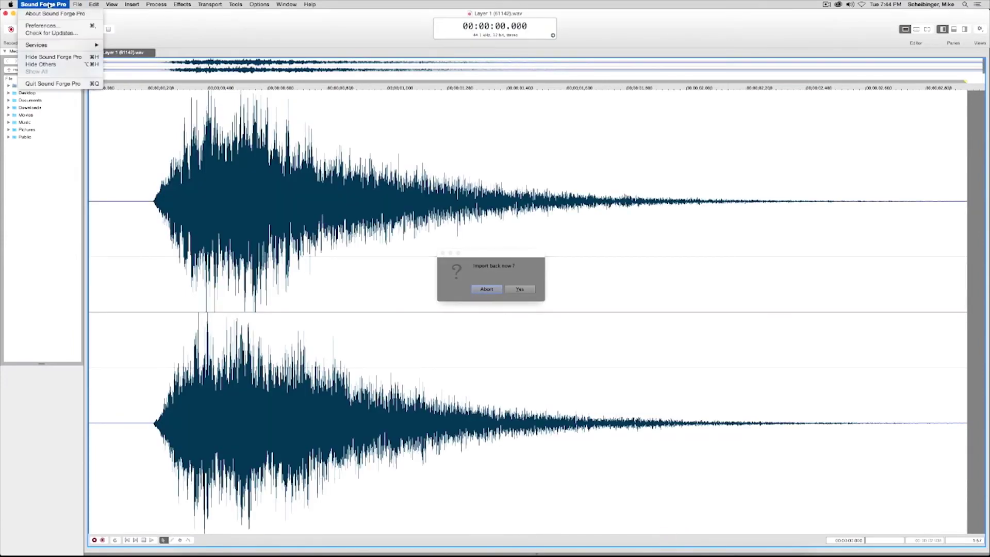
pyautogui.click(48, 84)
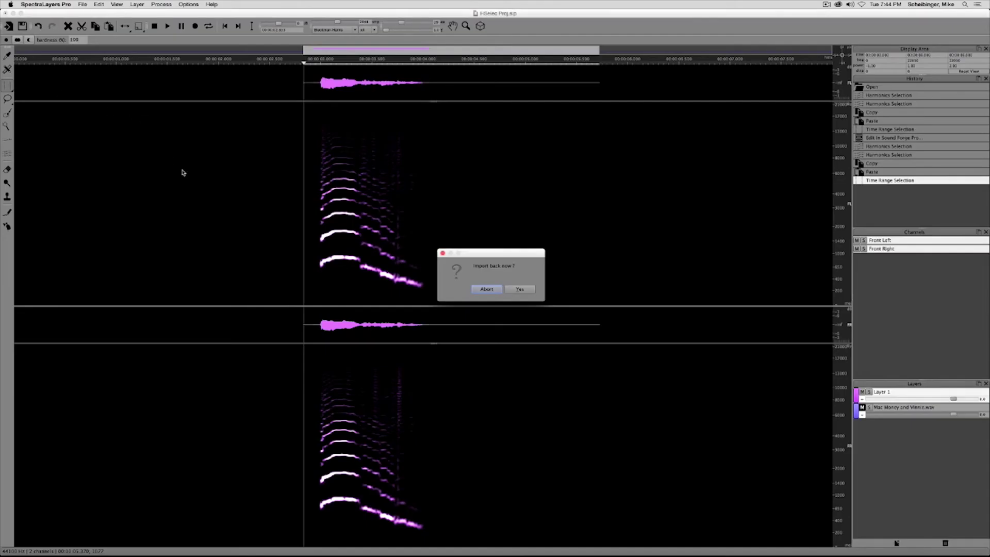
# Step: Import the processed audio back into SpectraLayers and unmute the original audio layer
pyautogui.click(520, 289)
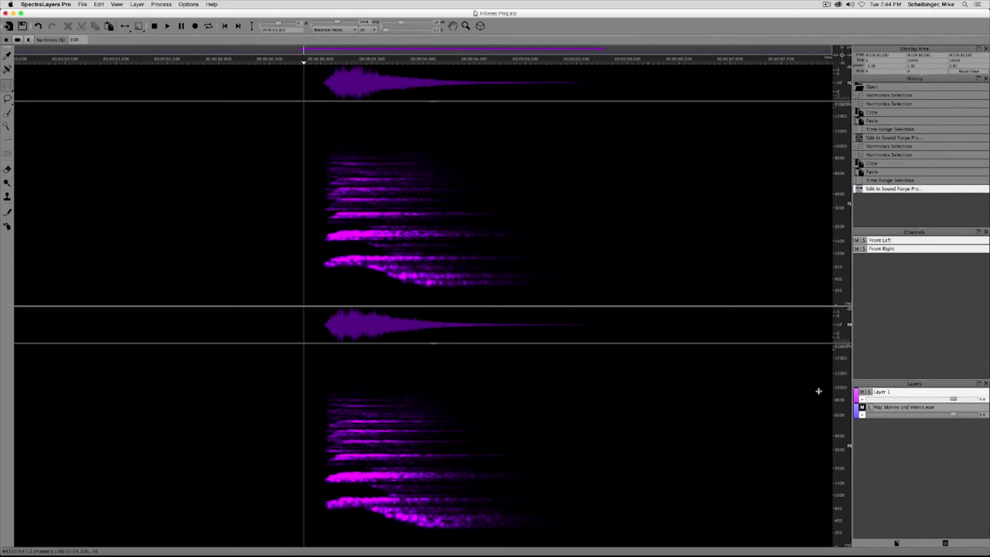
pyautogui.click(861, 407)
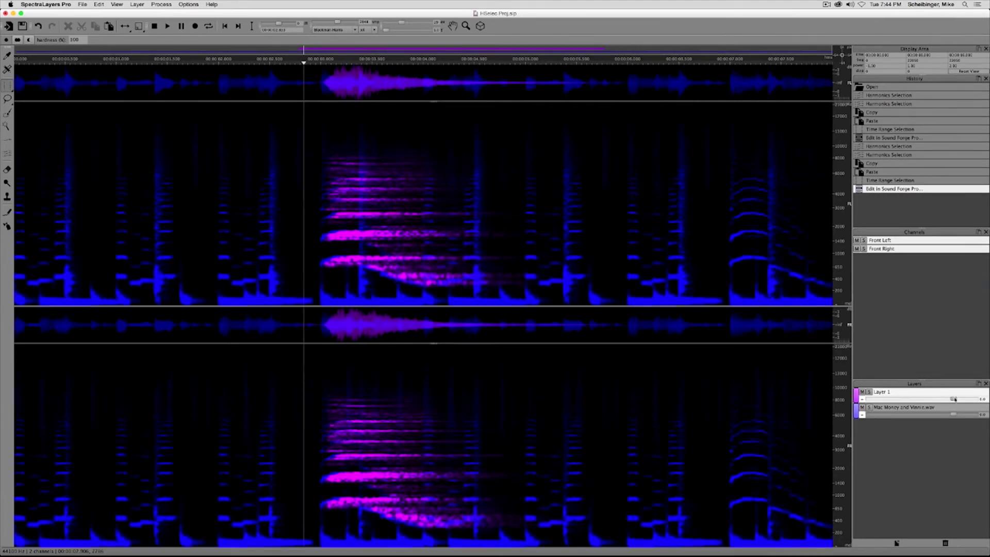
# Step: Lower the level of Layer 1 slightly and play both layers together from the beginning
pyautogui.moveTo(954, 400)
pyautogui.mouseDown()
pyautogui.moveTo(939, 400)
pyautogui.moveTo(953, 402)
pyautogui.mouseUp()
pyautogui.click(225, 26)
pyautogui.click(225, 26)
pyautogui.click(167, 27)
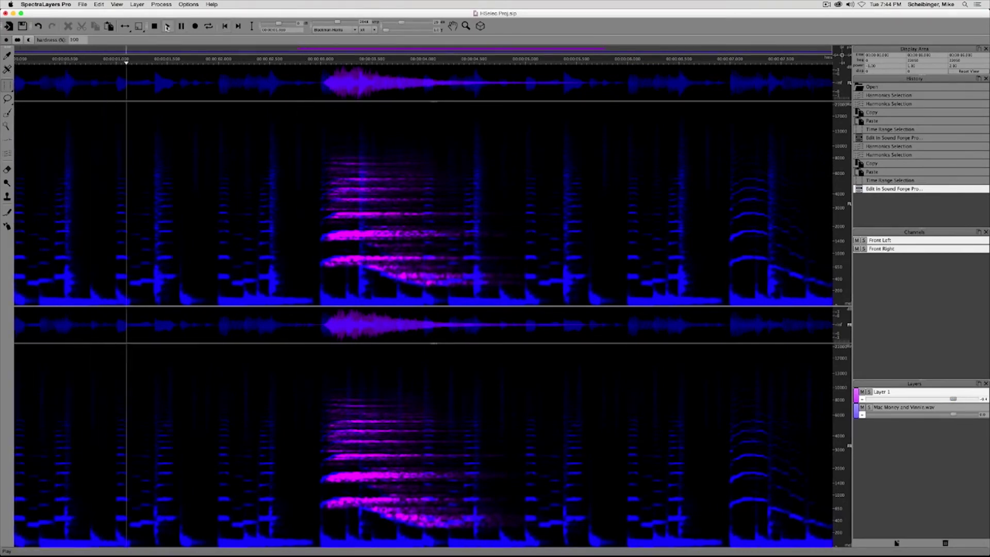